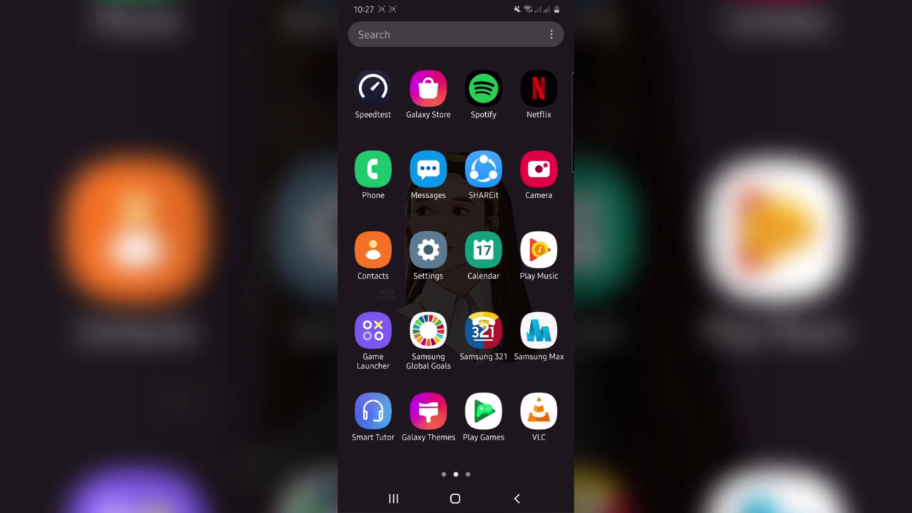
- Turn on the phone's developer mode through the build number in the software information, confirming with the security PIN
click(428, 250)
scroll(456, 285, down, 10)
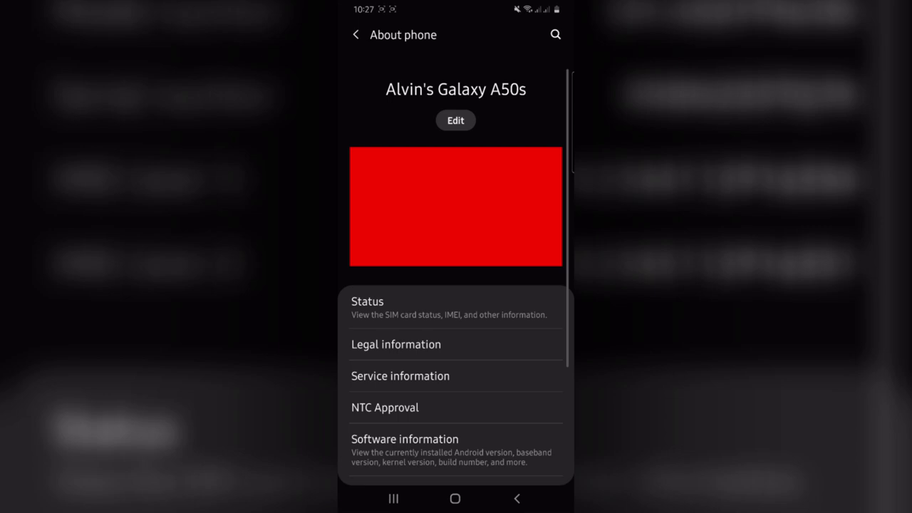
click(405, 445)
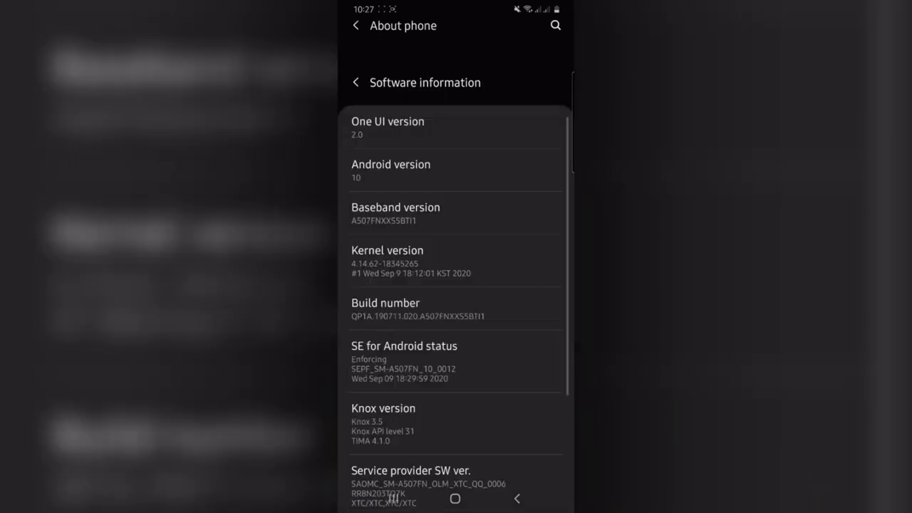
click(386, 260)
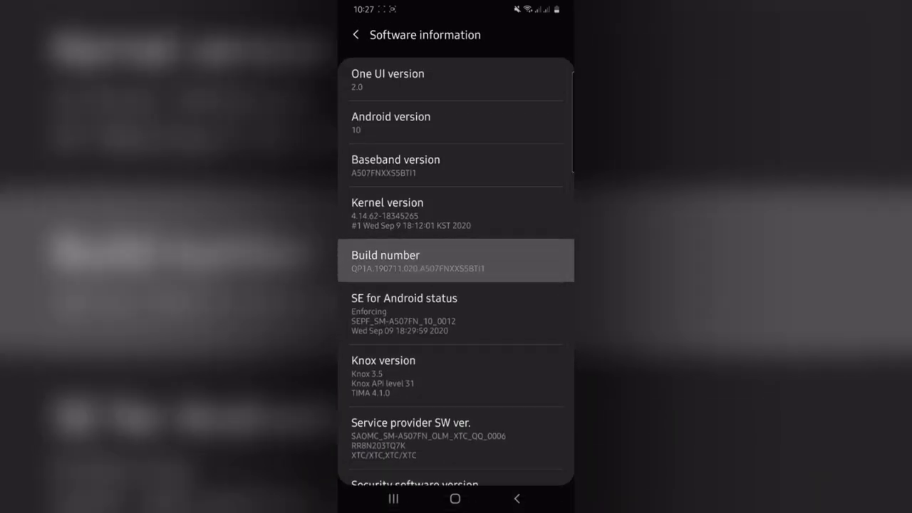
click(386, 260)
click(385, 260)
click(385, 260)
click(386, 261)
click(386, 260)
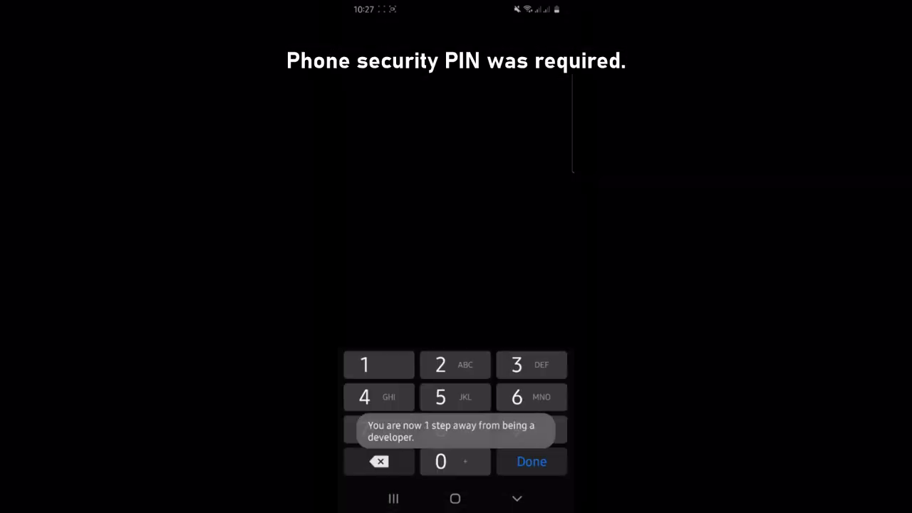
key(Return)
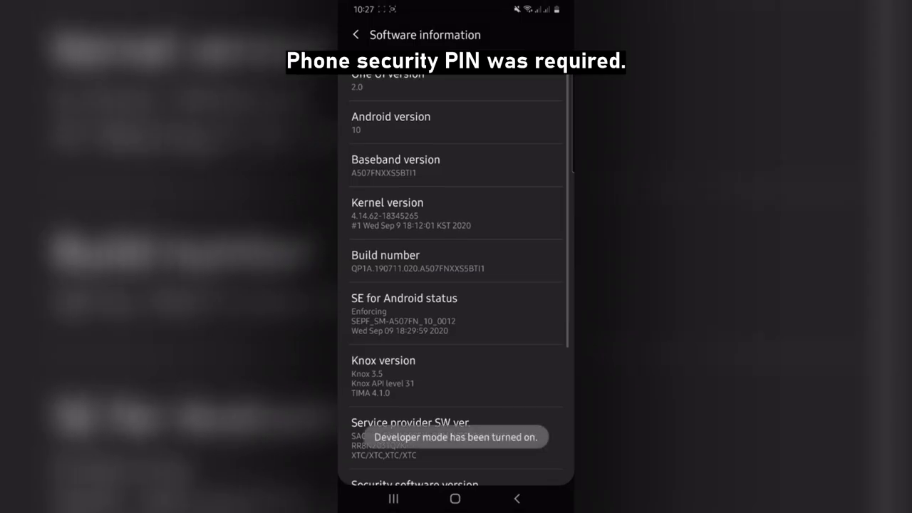
- Enable USB debugging in the phone's Developer options and allow the connected device to access phone data
click(517, 499)
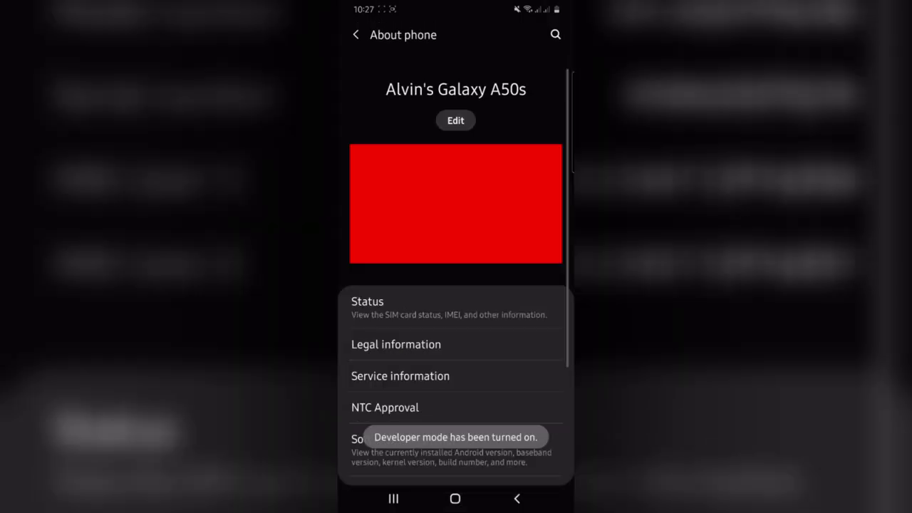
click(517, 498)
scroll(456, 285, down, 1)
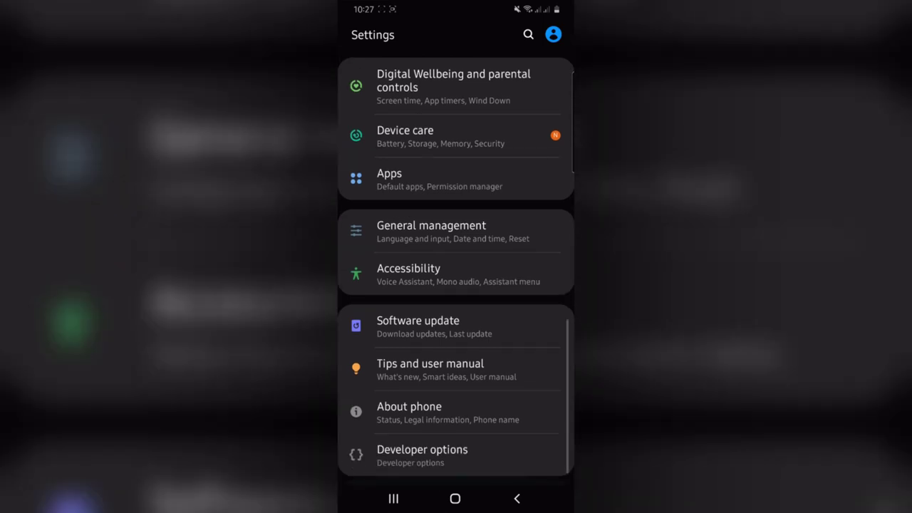
click(422, 455)
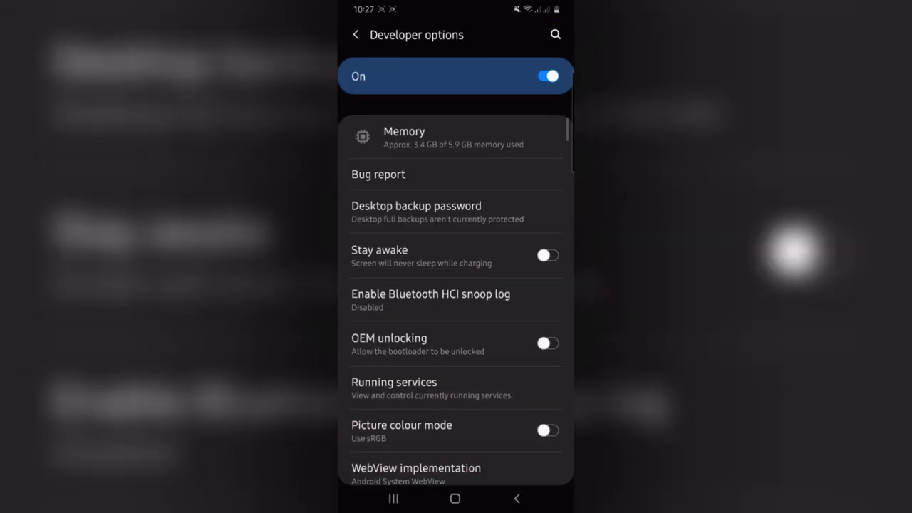
scroll(456, 285, down, 10)
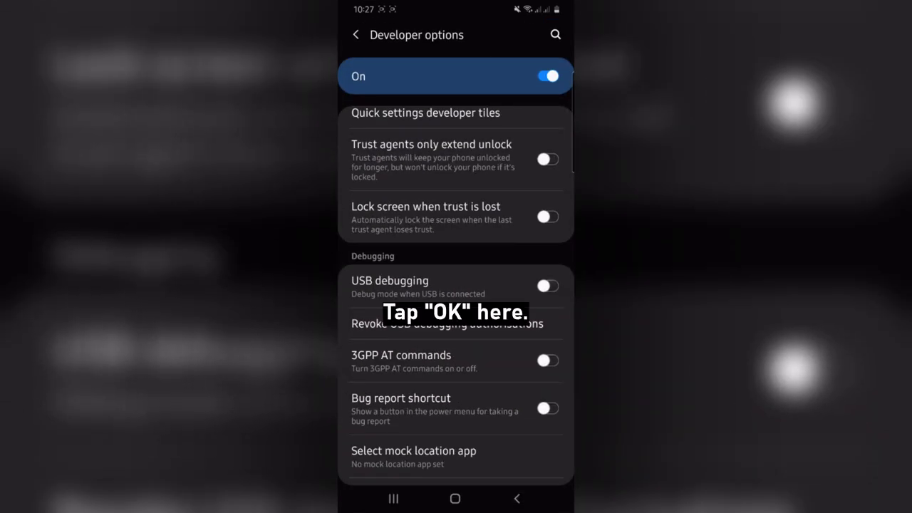
click(546, 286)
click(510, 454)
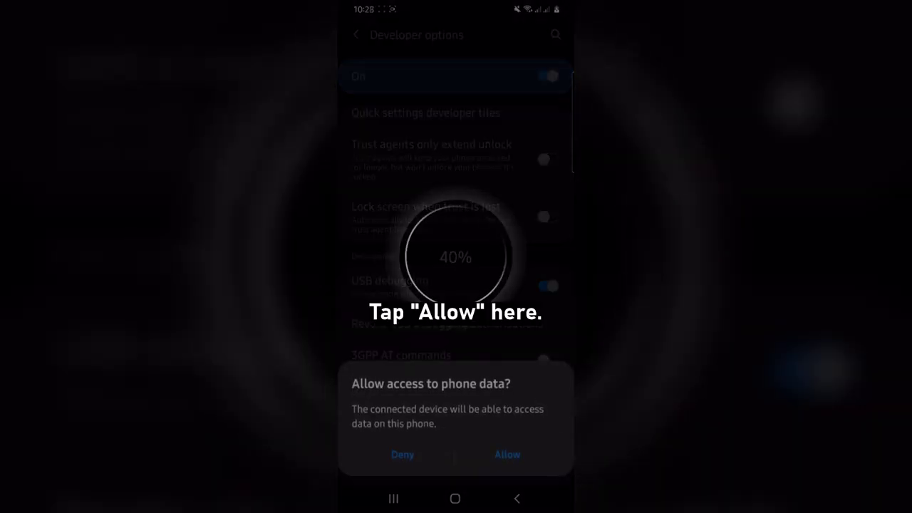
click(507, 454)
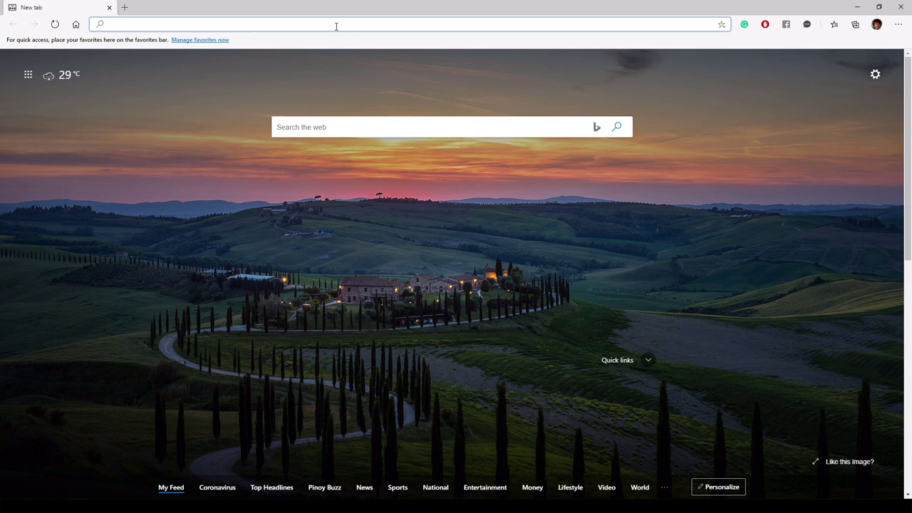
- In the desktop web browser, search for scrcpy and download scrcpy-win64-v1.16.zip from the Genymobile GitHub page
text(scrcpy)
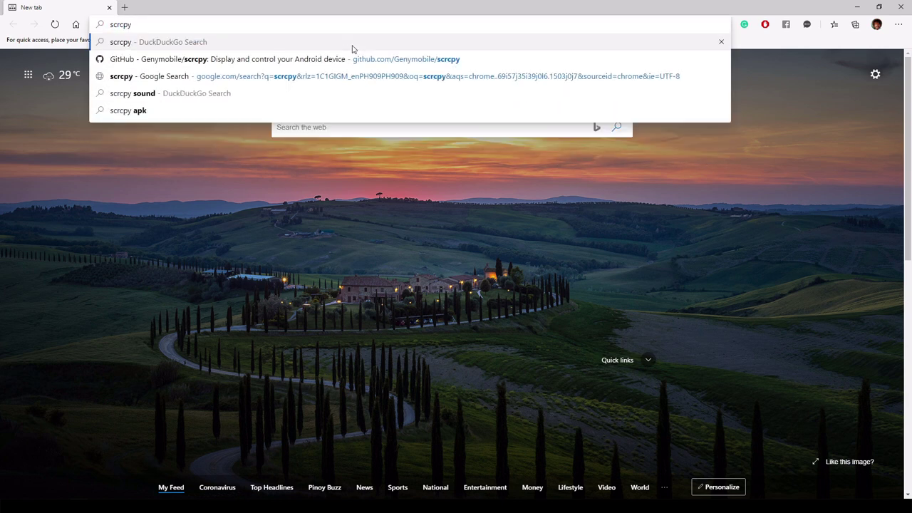
key(Return)
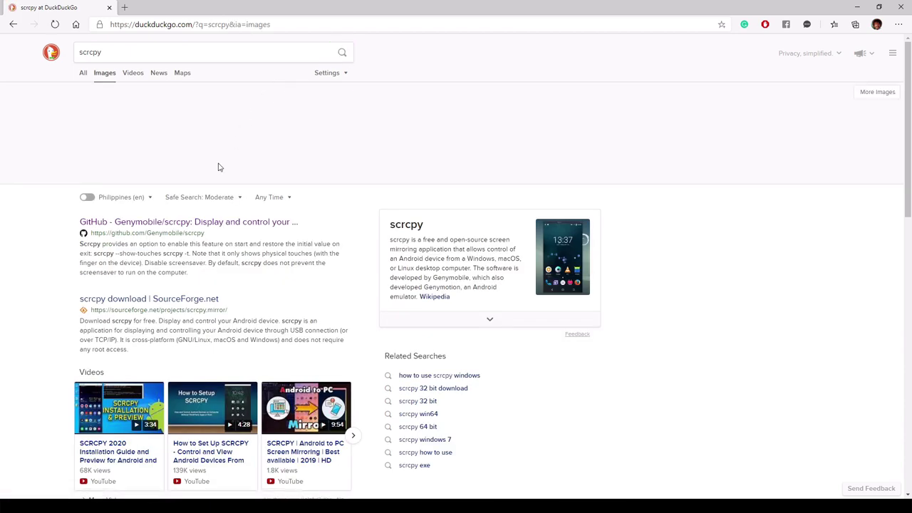
click(171, 225)
scroll(431, 231, down, 20)
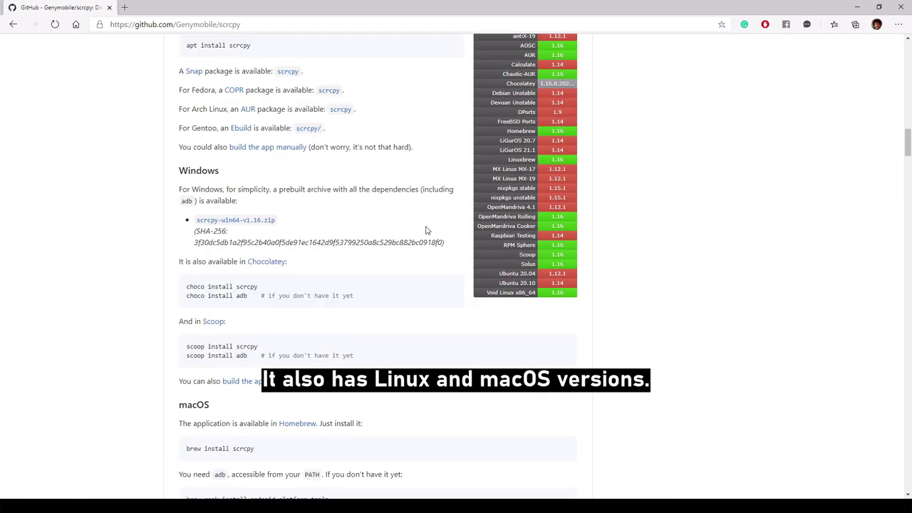
click(264, 223)
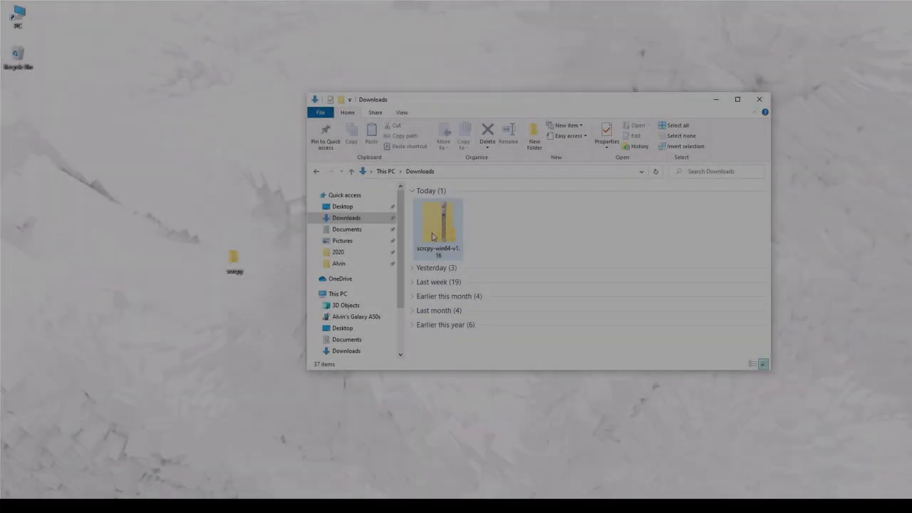
- Move the scrcpy-win64-v1.16 archive from Downloads into the desktop's scrcpy folder and extract it there
drag(438, 225, 221, 268)
click(717, 99)
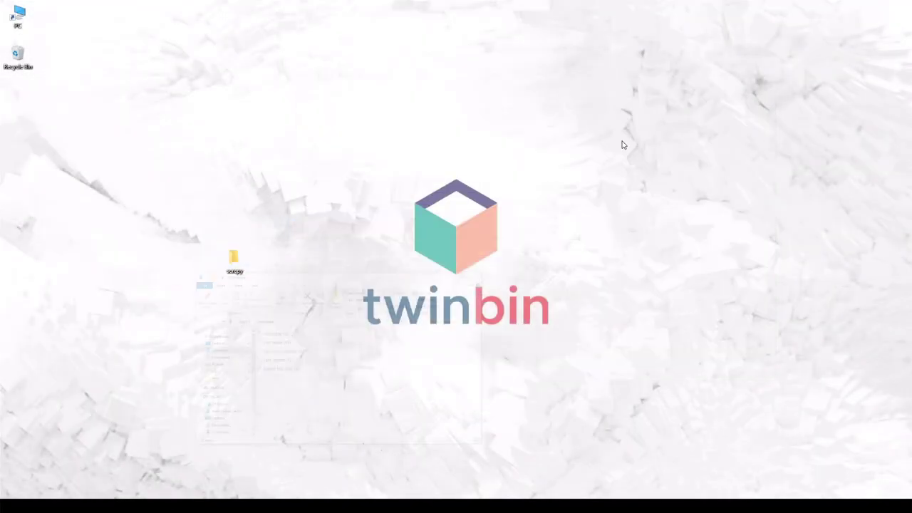
double_click(237, 266)
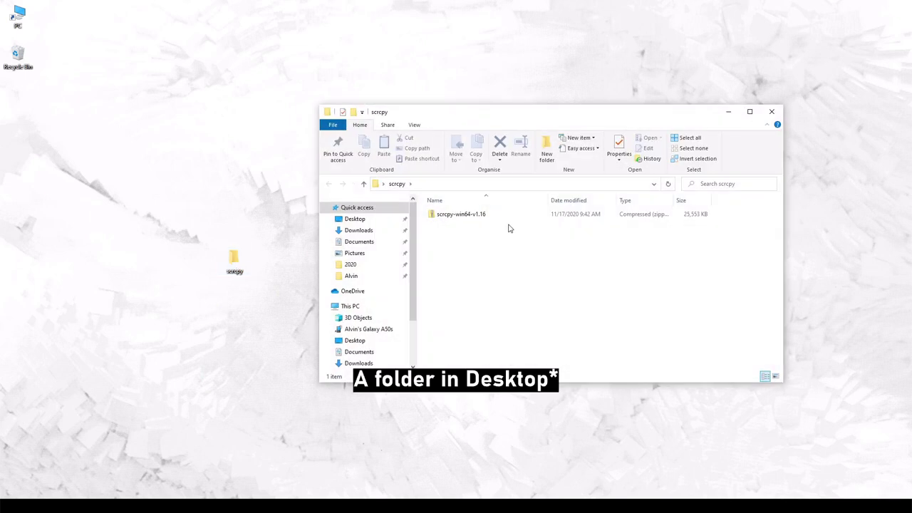
click(505, 215)
right_click(477, 216)
click(506, 299)
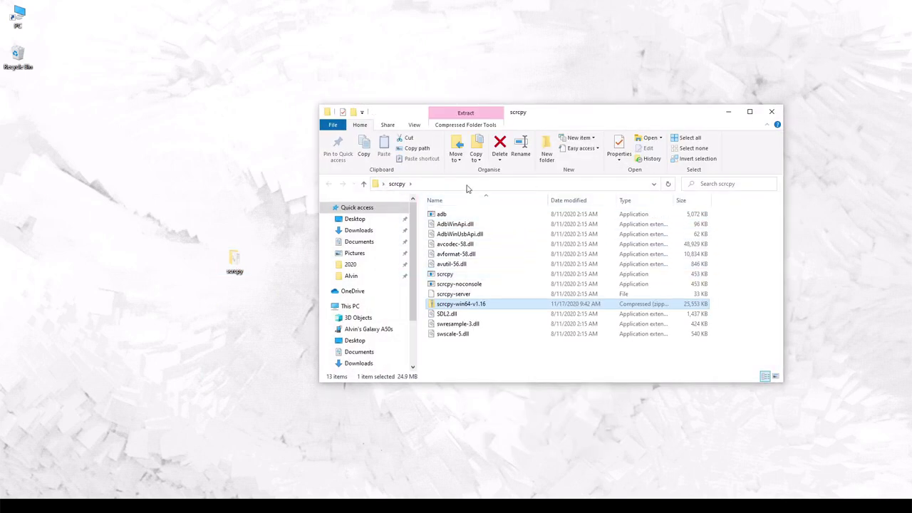
- Copy the full path of the scrcpy folder and minimize its window
click(467, 185)
right_click(454, 184)
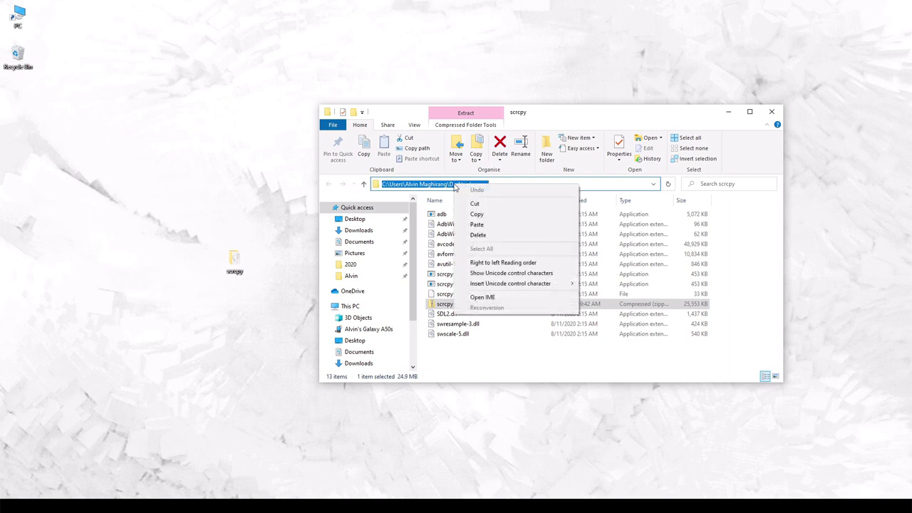
click(487, 212)
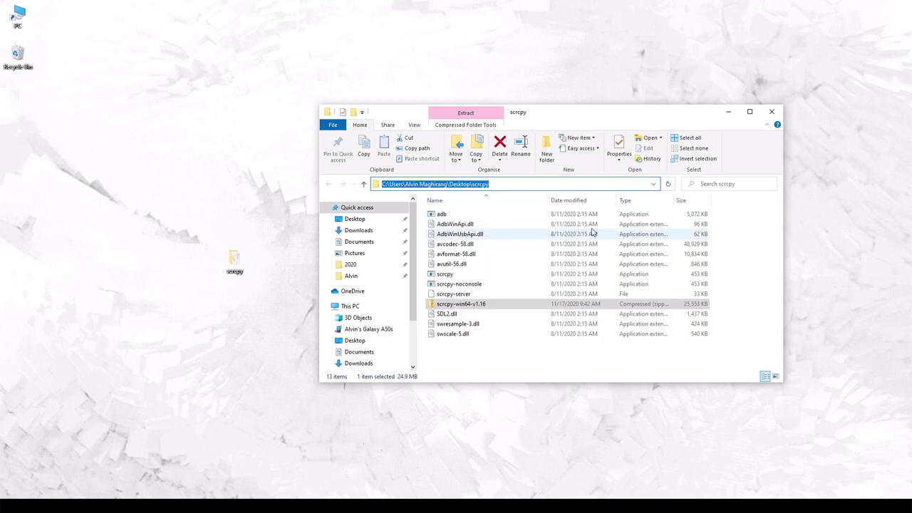
click(729, 112)
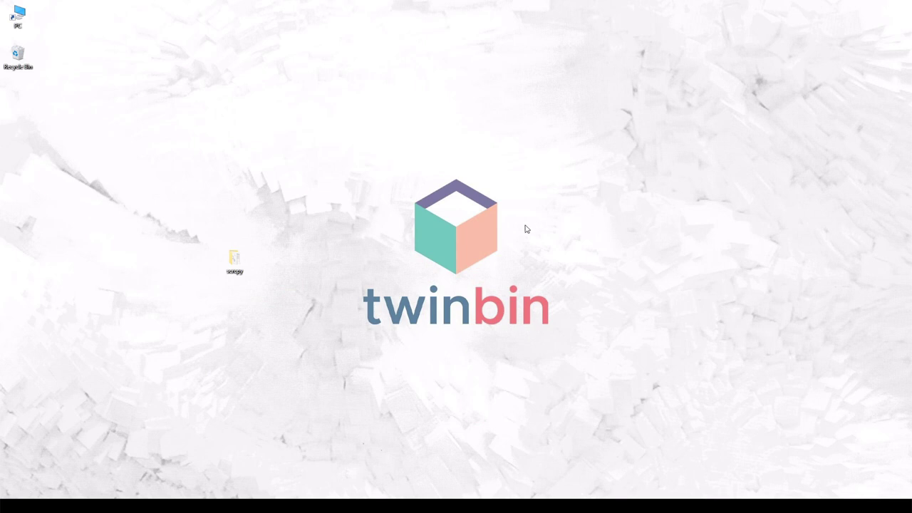
- Open a Command Prompt with cmd and change its directory to the copied scrcpy folder path
key(super+r)
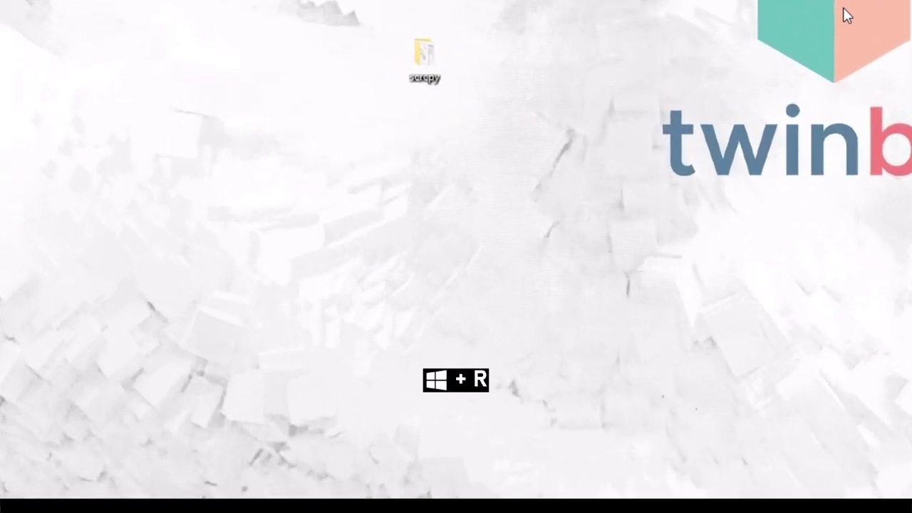
text(cmd)
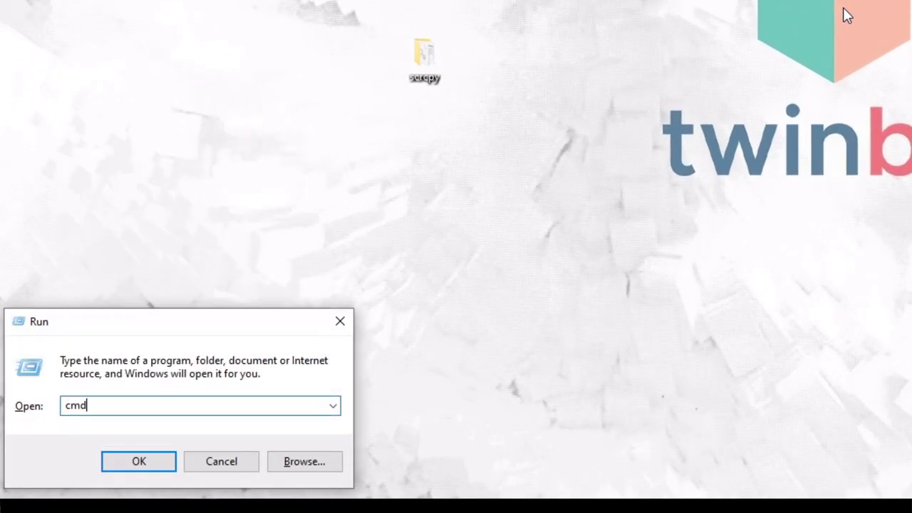
key(Return)
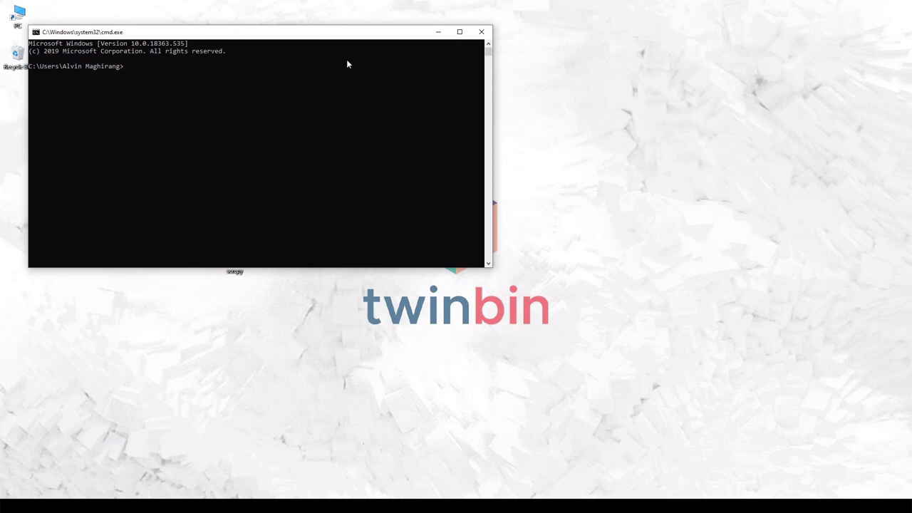
drag(338, 36, 502, 107)
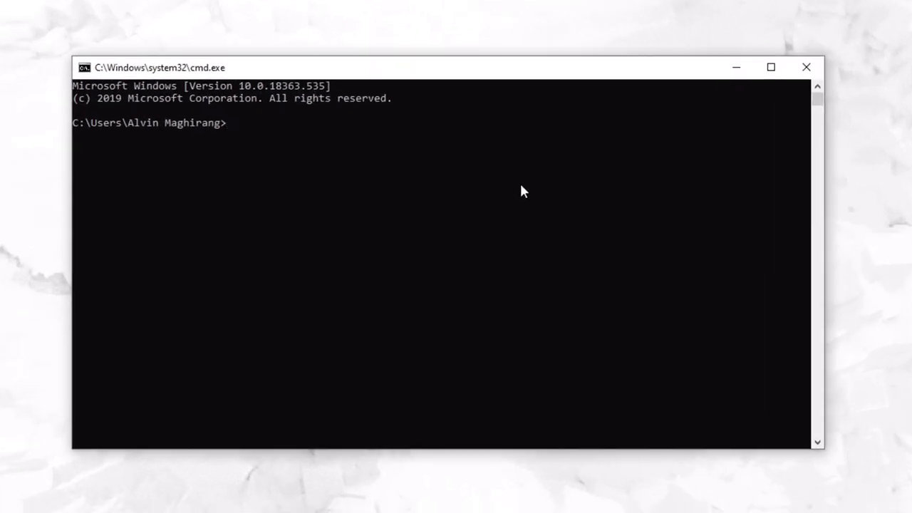
text(cd)
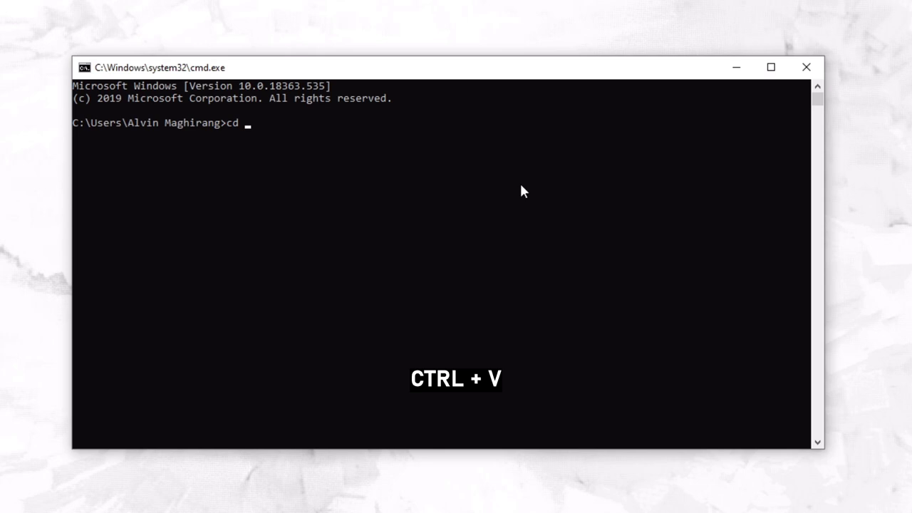
key(ctrl+v)
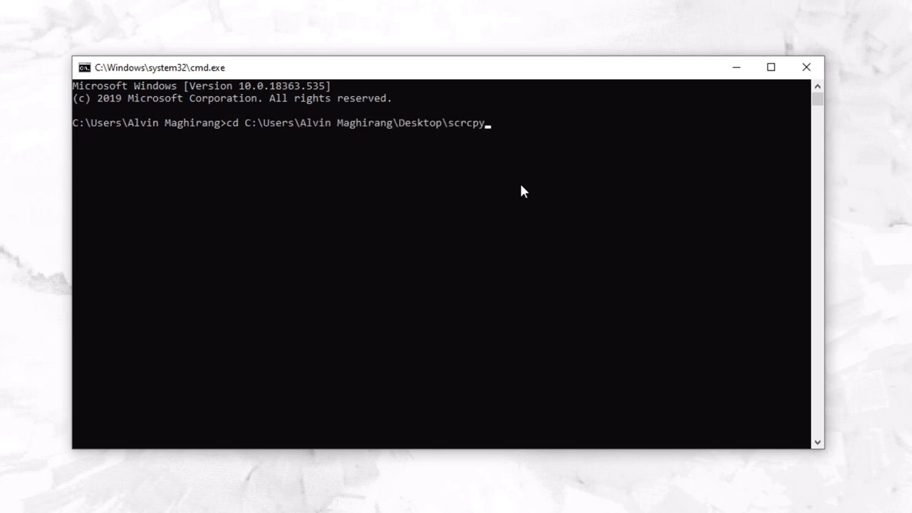
key(Return)
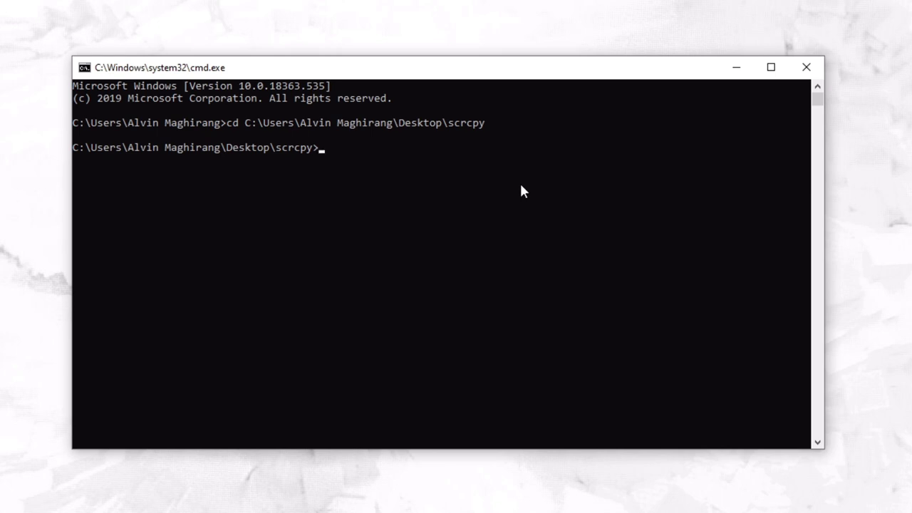
- Run adb devices, allow USB debugging for this computer on the phone, and run adb devices again
text(adb devices)
key(Return)
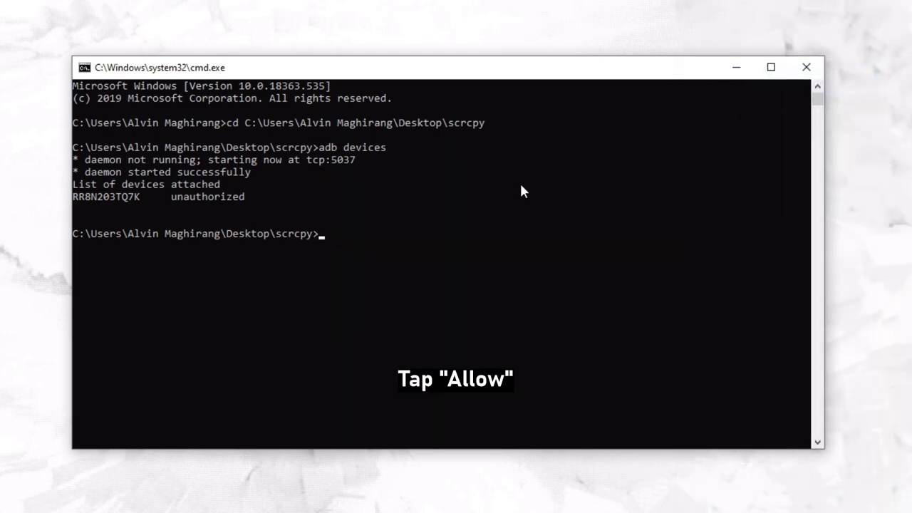
text(adb devices)
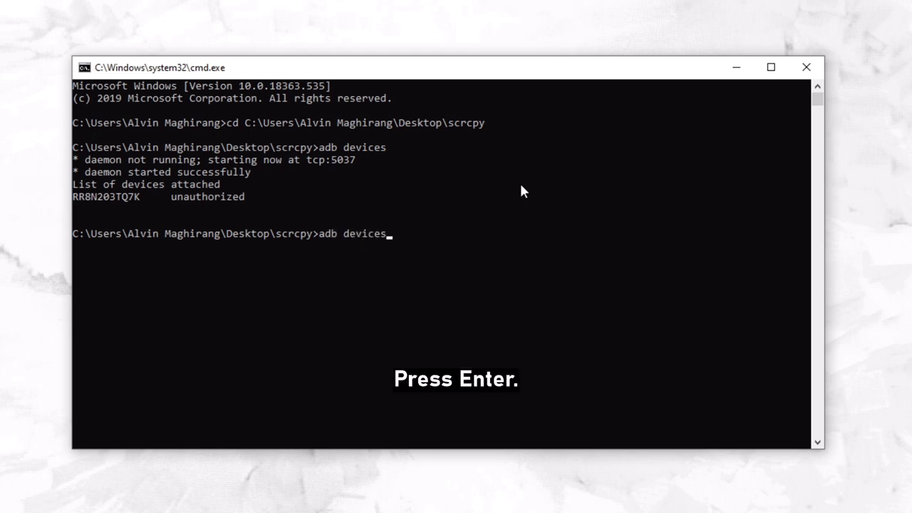
key(Return)
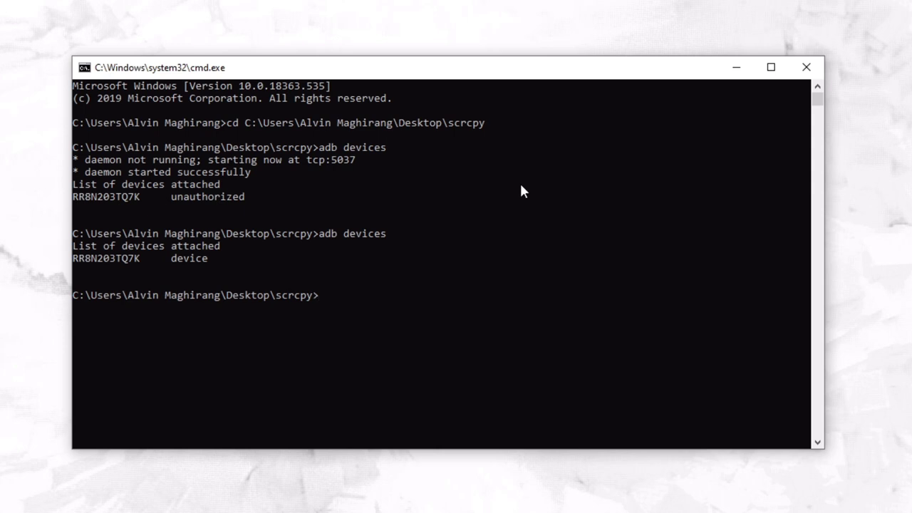
- Start mirroring the phone by running scrcpy -s with the device's serial number and the options -m 2340 and -b 8m
text(scrcpy -s RR8)
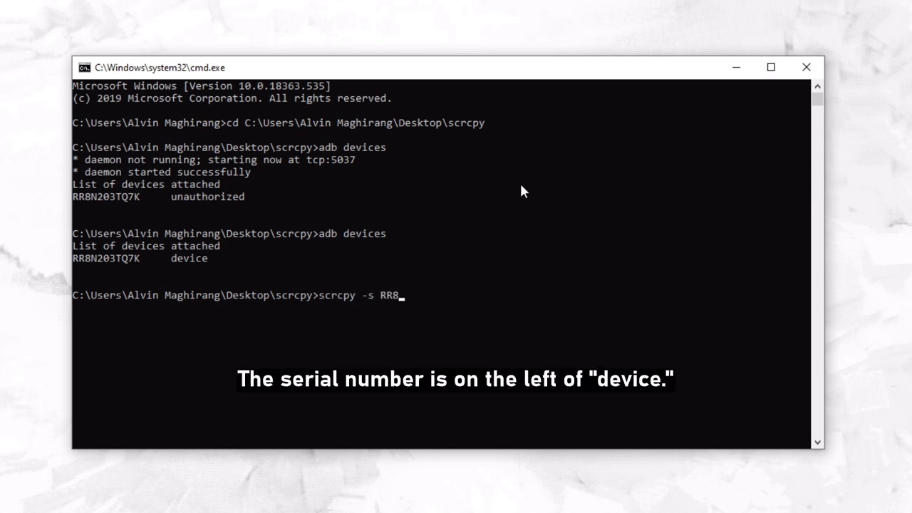
text(N203TQ7K)
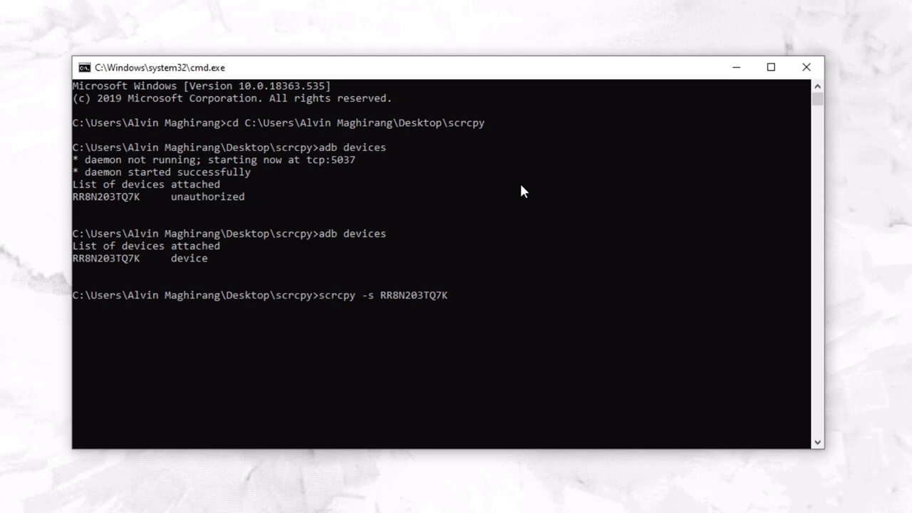
text(-m 2340)
text(-b 8m)
key(Return)
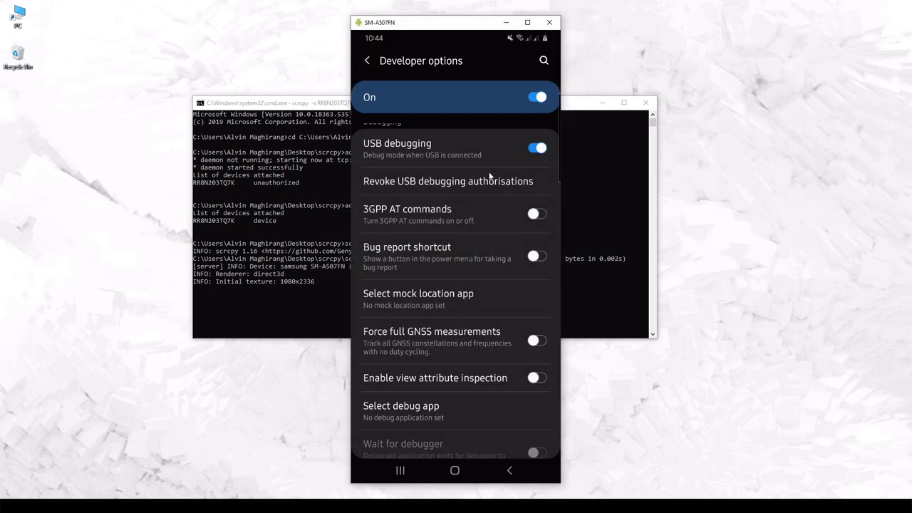
drag(488, 175, 456, 328)
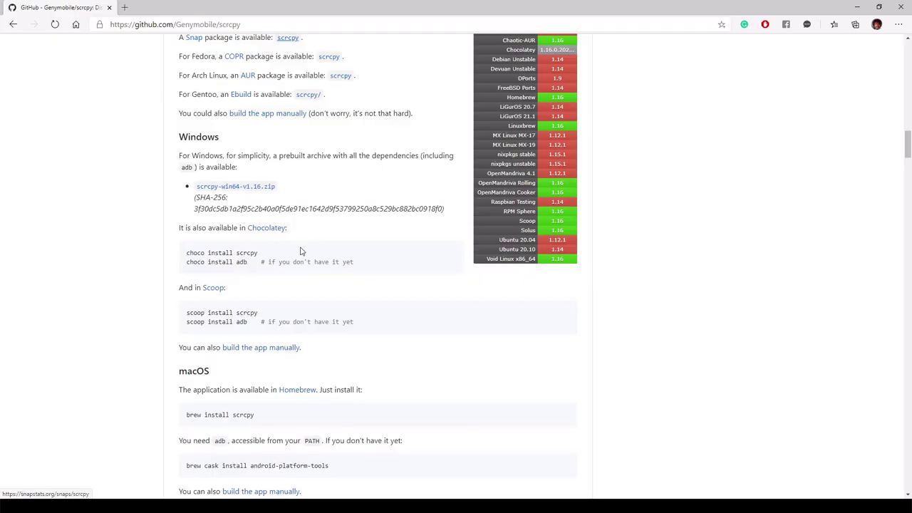
- Review the capture configuration options in the scrcpy GitHub README, including reduced size, bit-rate, frame rate, crop and orientation
scroll(300, 250, down, 8)
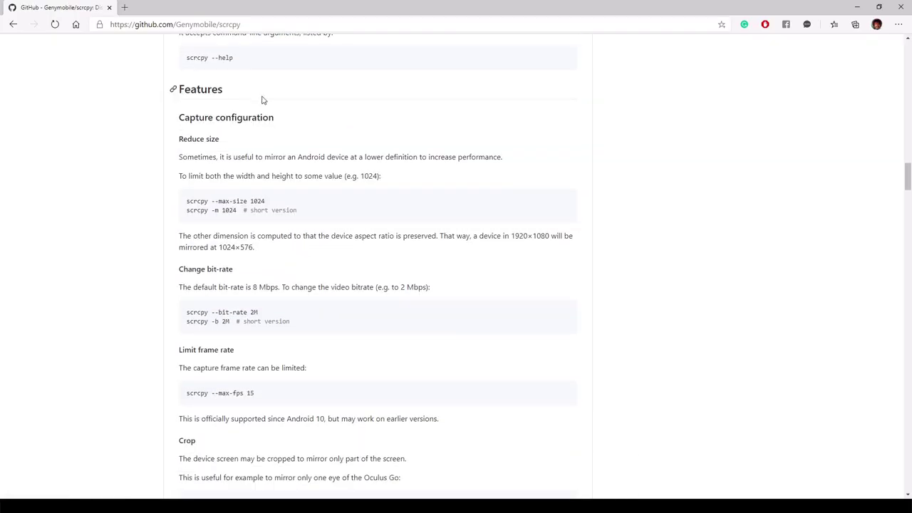
scroll(270, 107, down, 3)
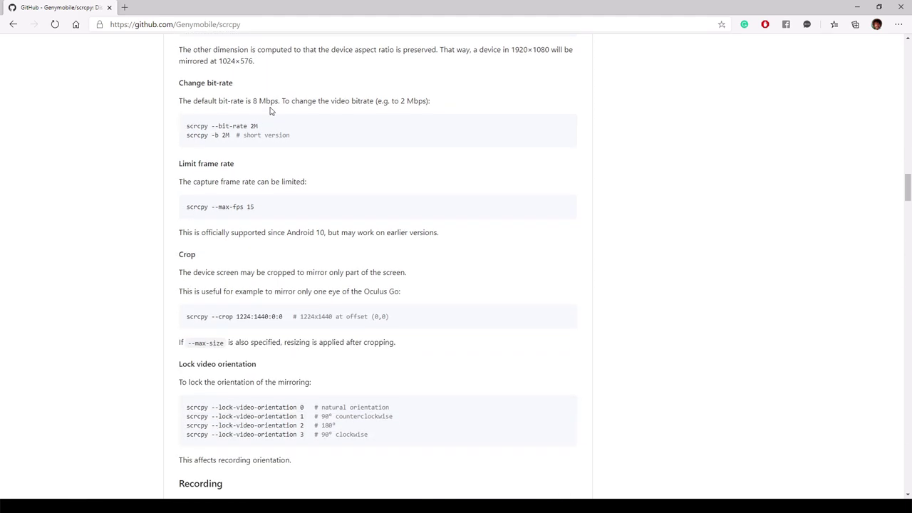
scroll(270, 111, down, 3)
scroll(271, 109, down, 3)
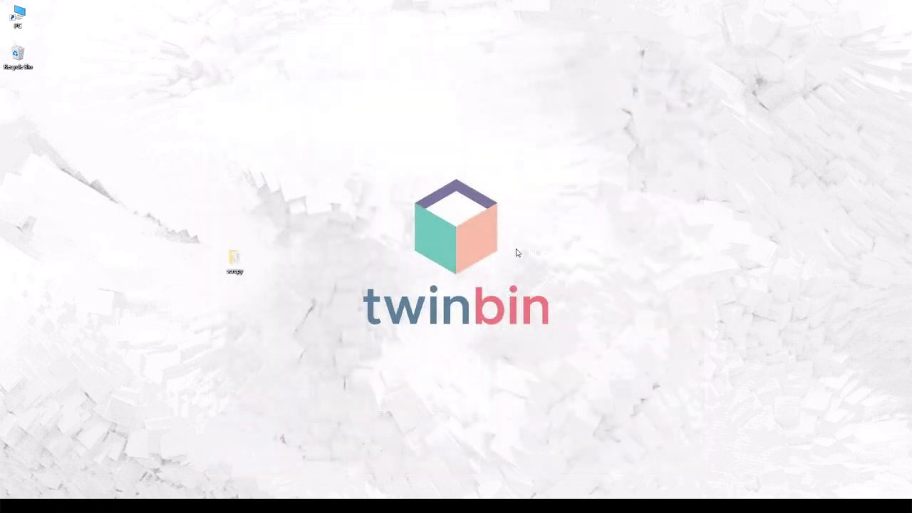
- Open a new Command Prompt with cmd and change its directory to the copied Desktop scrcpy folder path
key(super+r)
text(cmd)
key(Return)
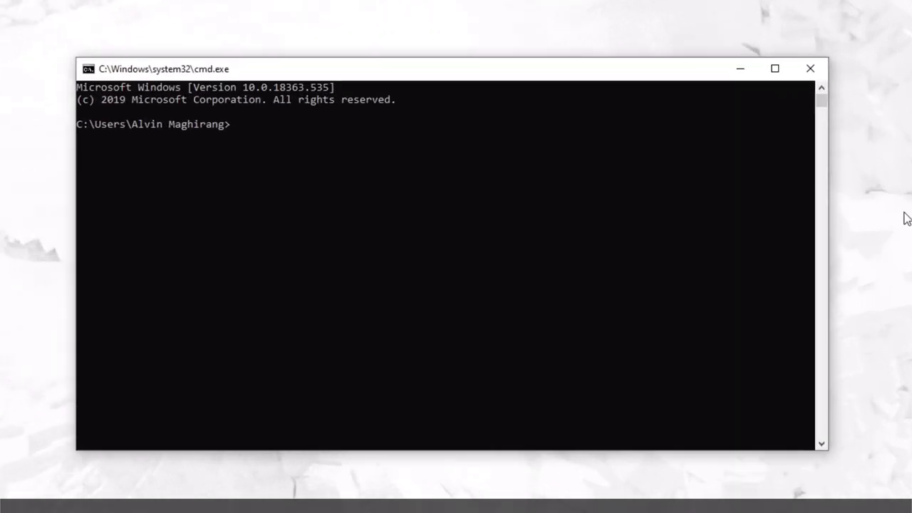
text(cd)
key(ctrl+v)
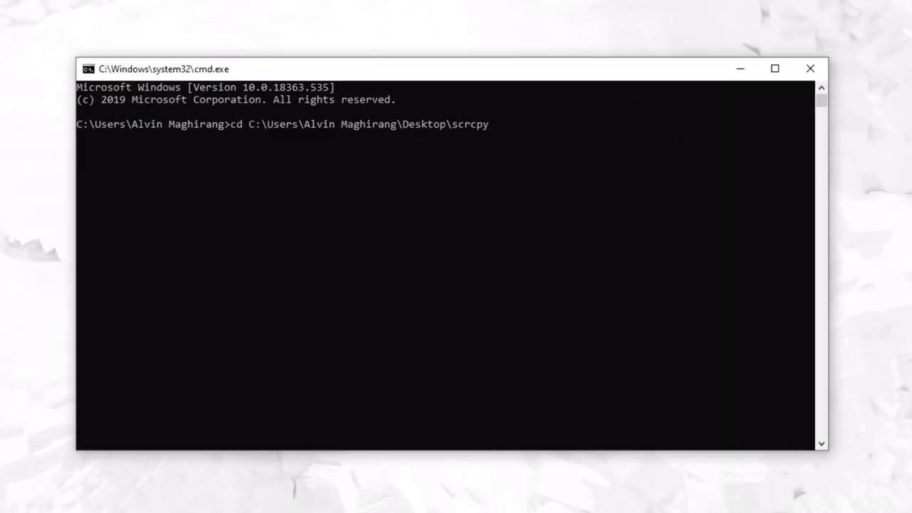
key(Return)
- Run adb tcpip 5555 and connect to the phone over Wi-Fi with adb connect 192.168.254.154:5555
text(ad)
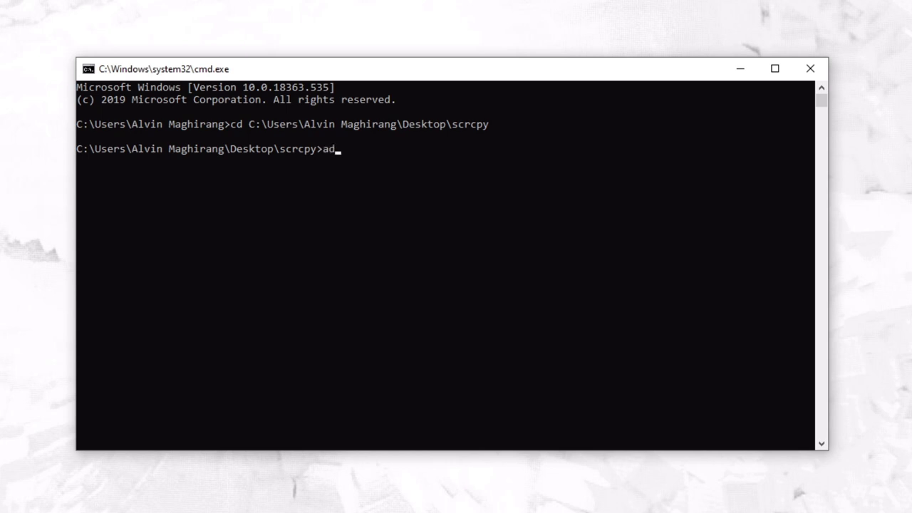
text(b tcpip 5555)
key(Return)
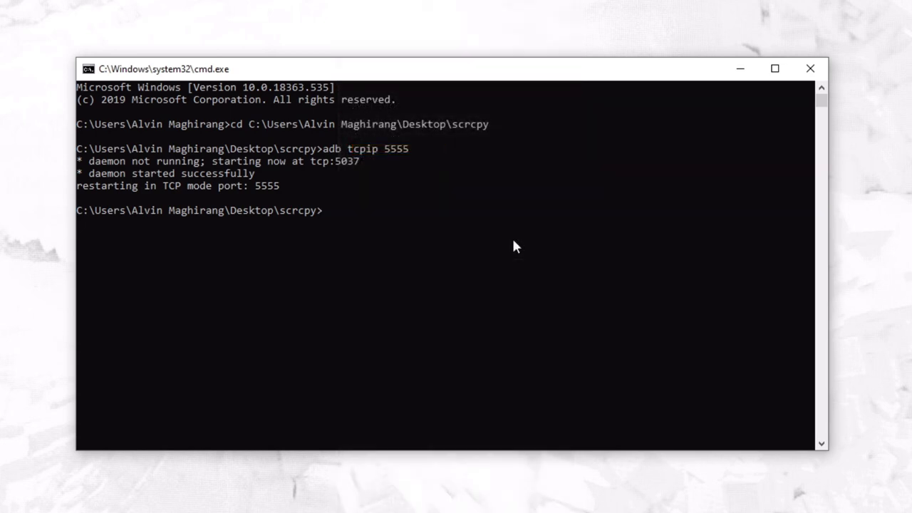
text(adb connect 192.168.254.154)
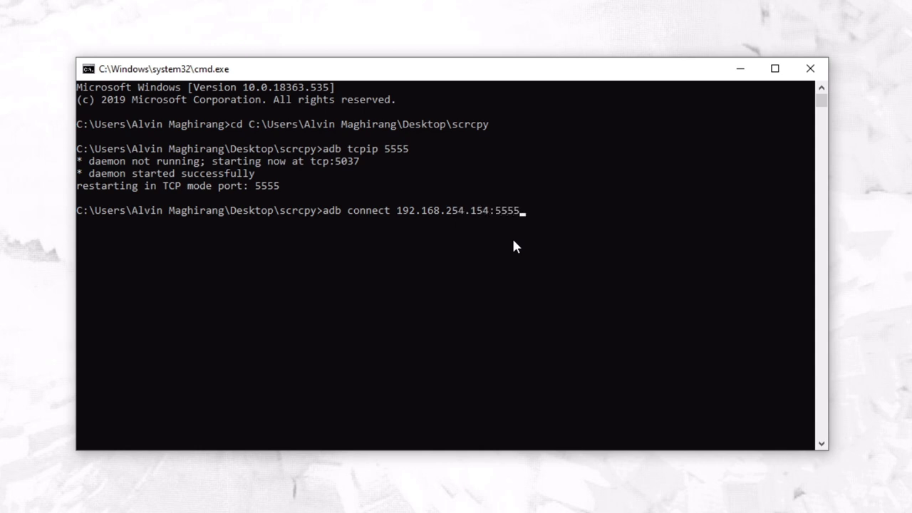
text(:5555)
key(Return)
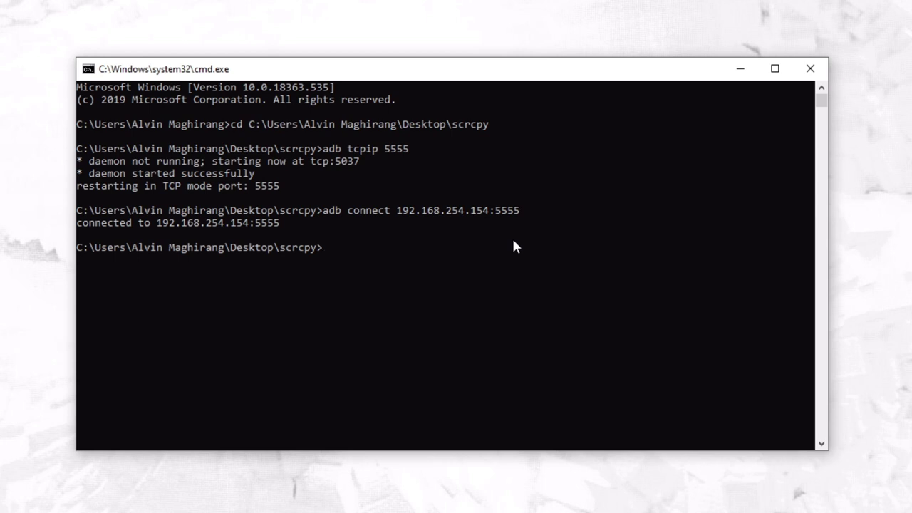
- Start wireless mirroring of the phone by running scrcpy -s 192.168.254.154:5555 -m 2340 -b 8m
text(scrcpy -s 192.168.2)
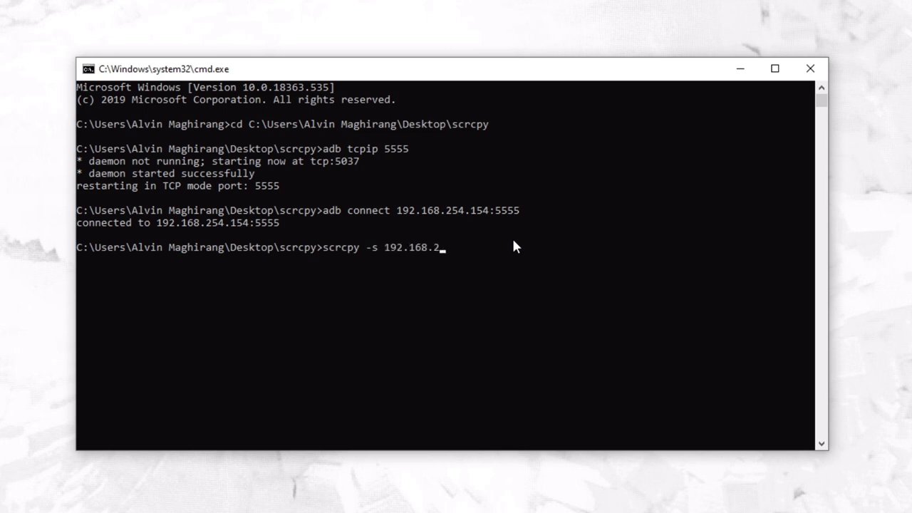
text(54.154:5555)
text(-m 2340 -b 8m)
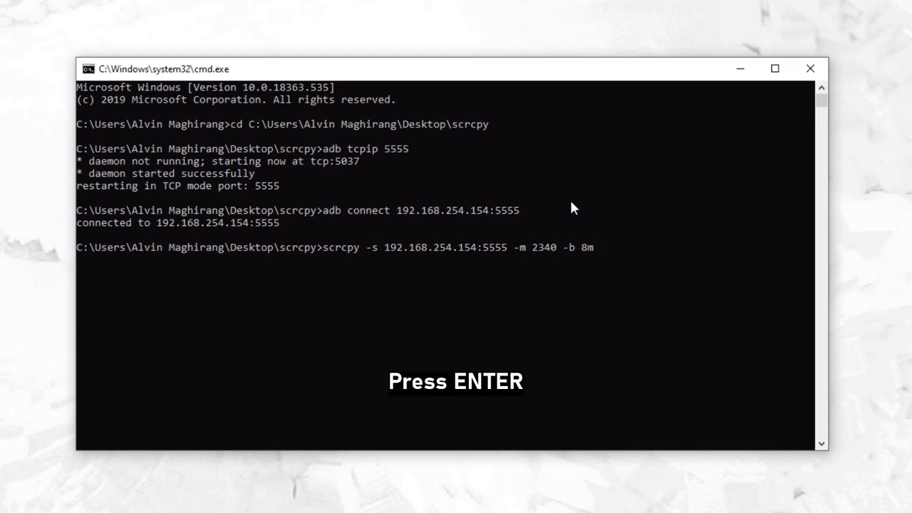
key(Return)
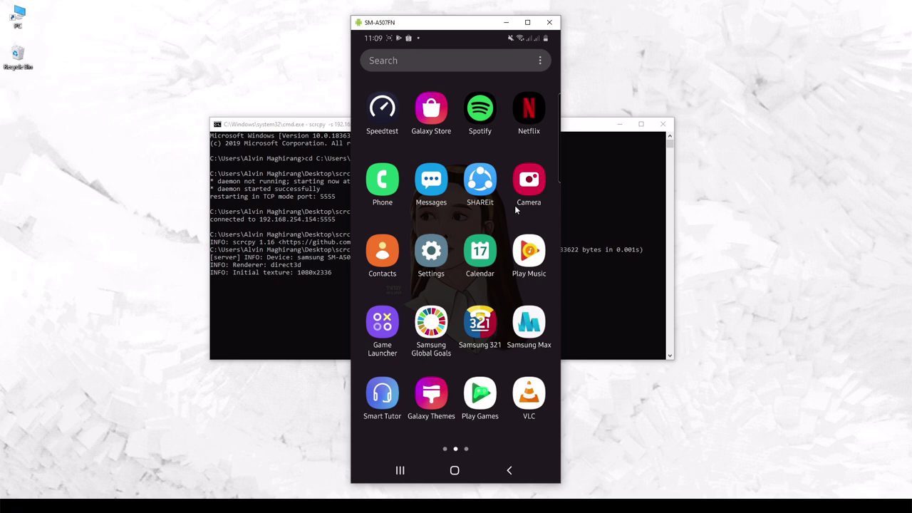
- Swipe between the mirrored phone's app drawer pages, and close the mirroring window and the Command Prompt
drag(436, 205, 529, 218)
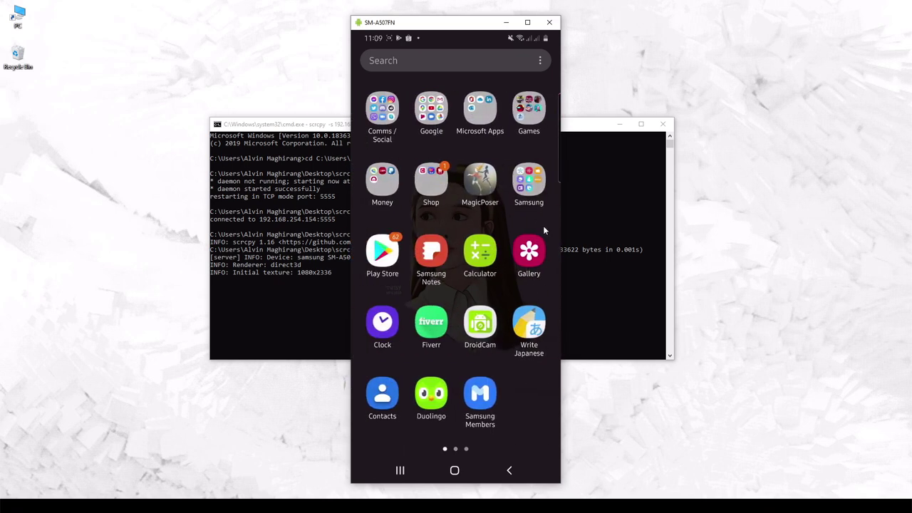
scroll(543, 226, down, 2)
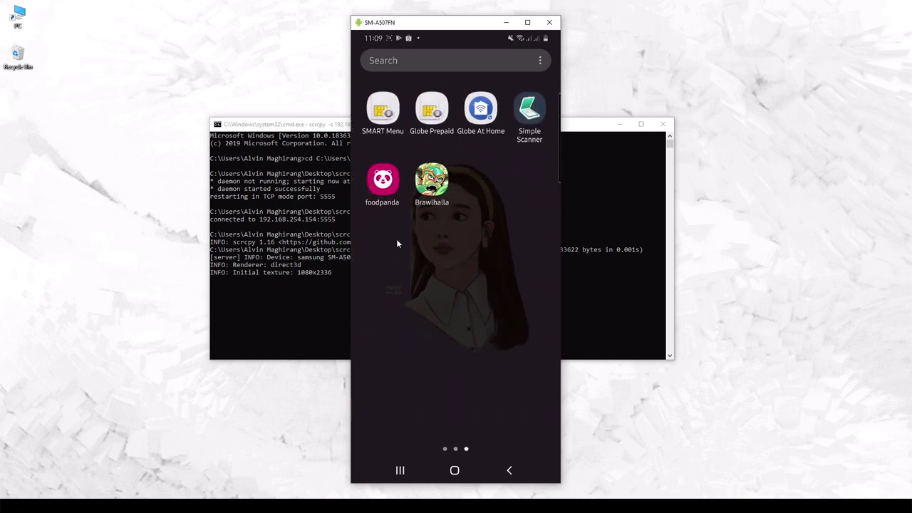
drag(398, 244, 501, 249)
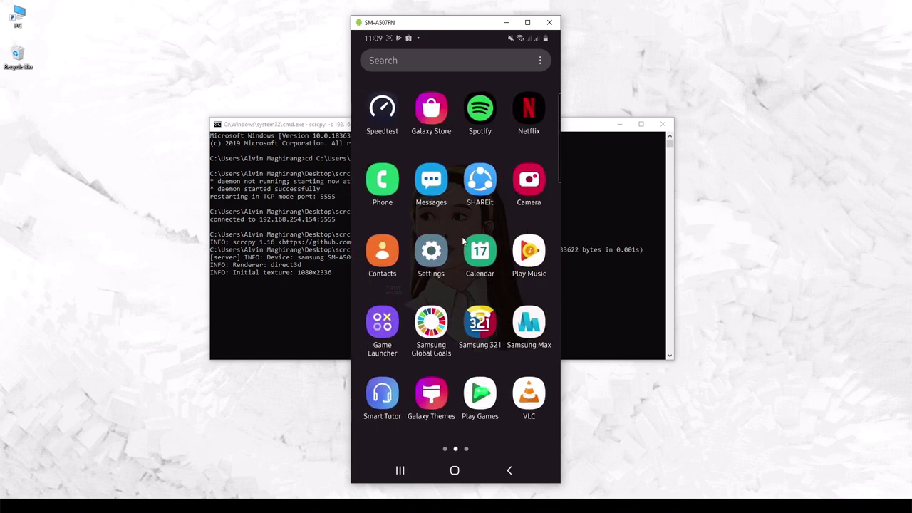
click(550, 22)
click(663, 124)
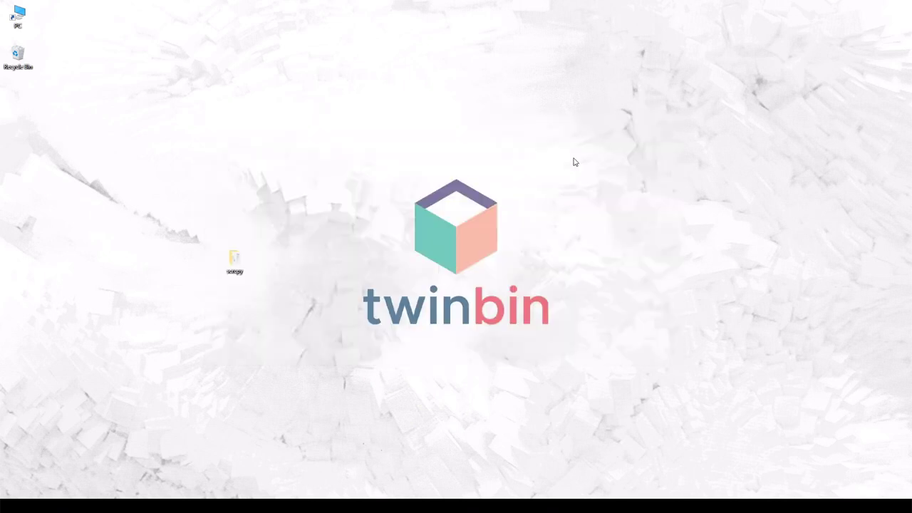